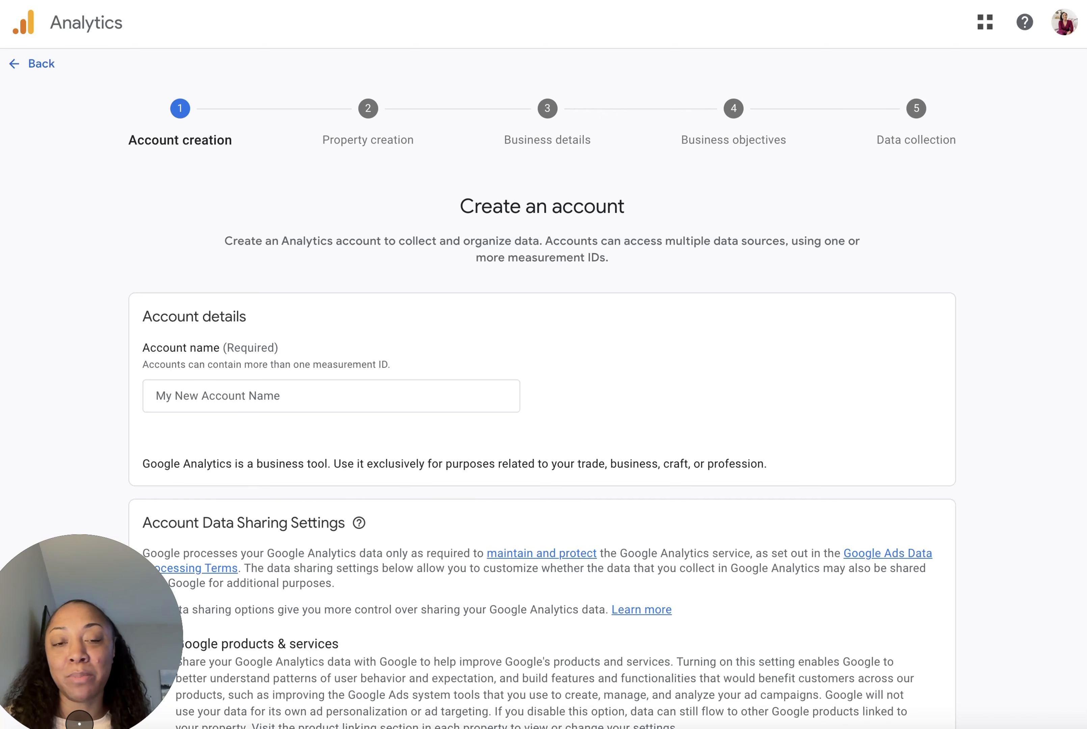
Step: Name the new account Brand Name, keep the default data sharing settings, and continue to property creation
scroll(542, 374, down, 2)
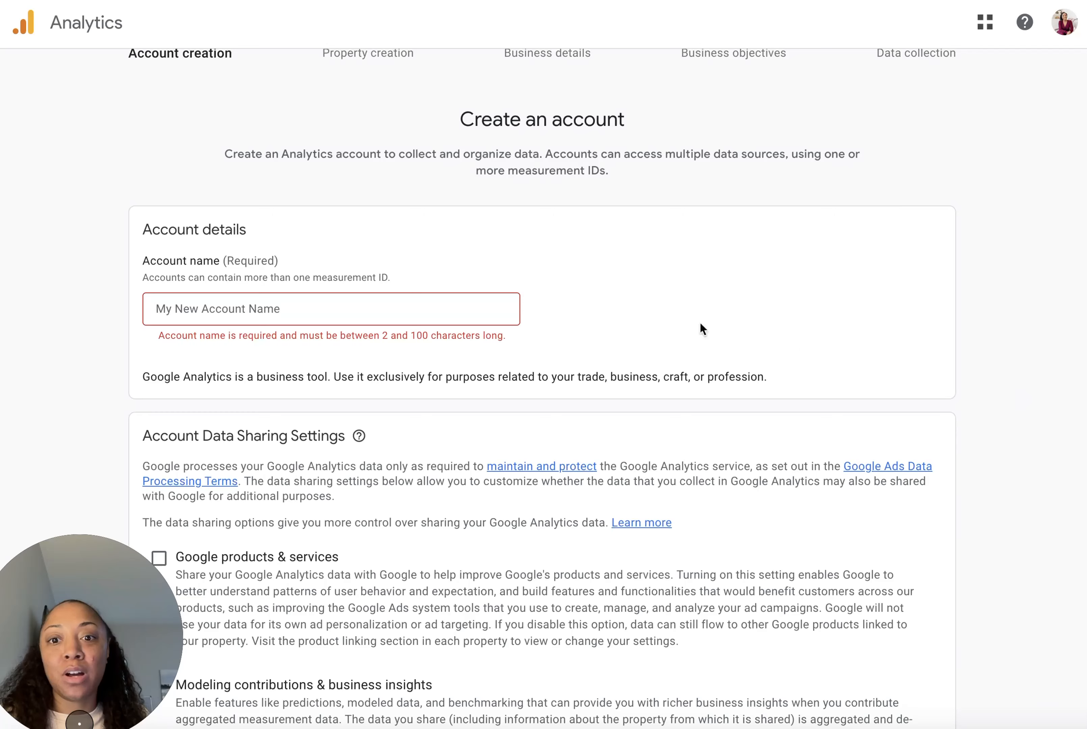
click(354, 305)
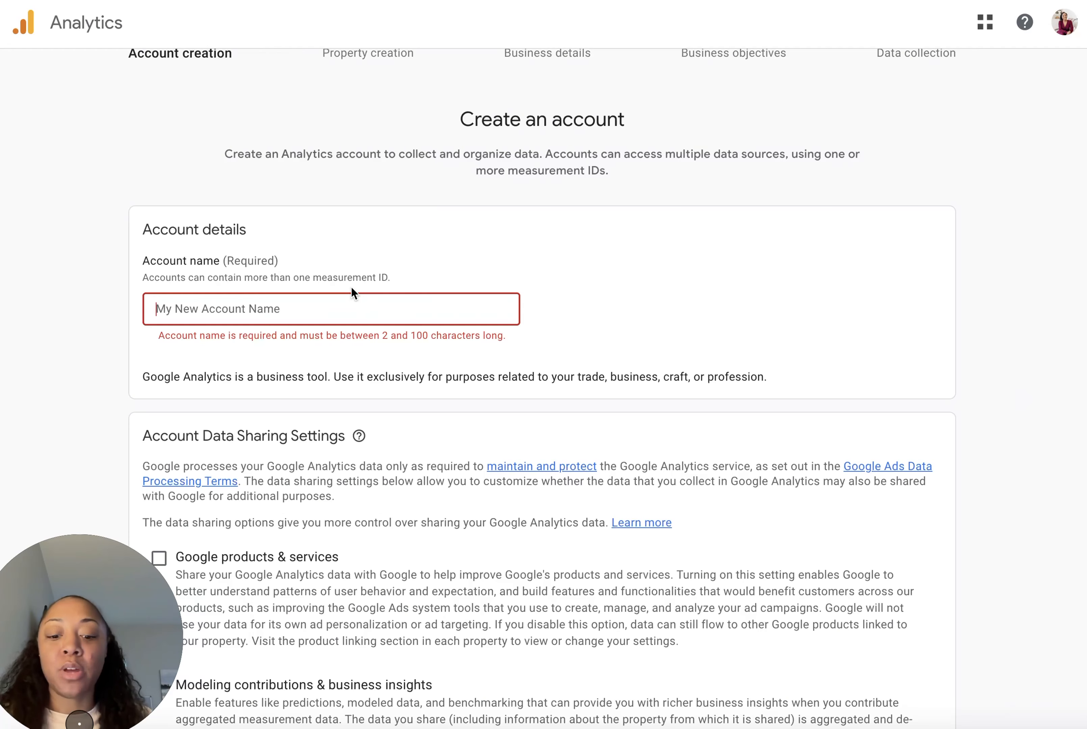
text(Brand Name)
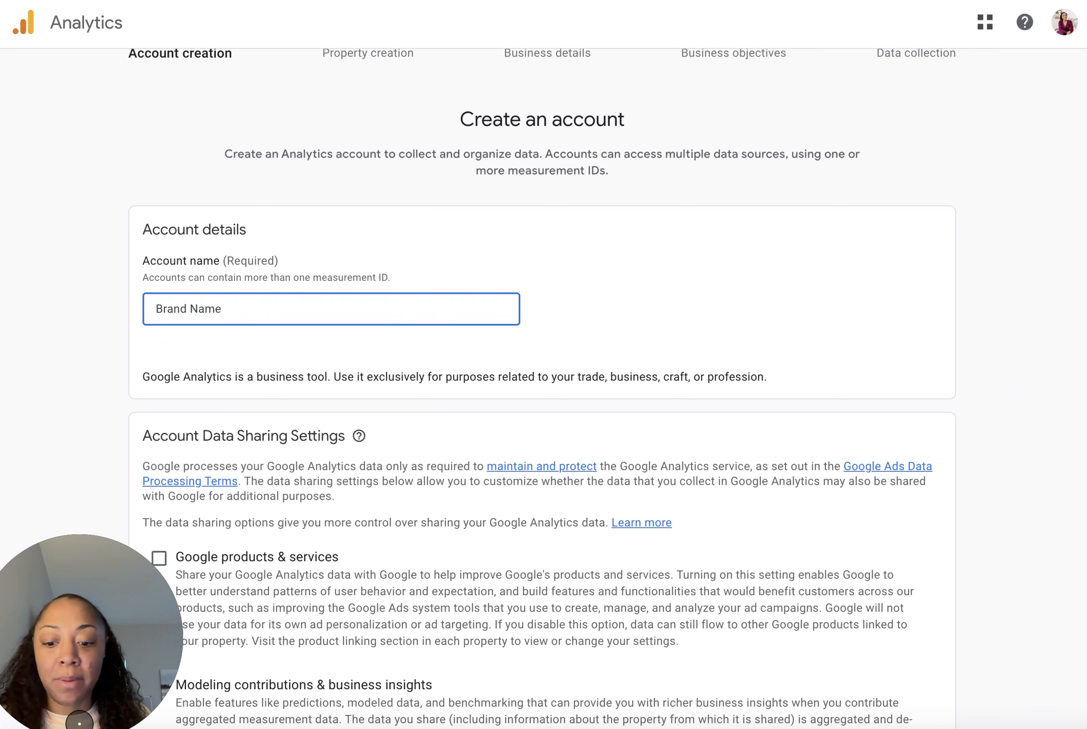
key(super+a)
key(ctrl+c)
click(683, 255)
scroll(607, 320, down, 6)
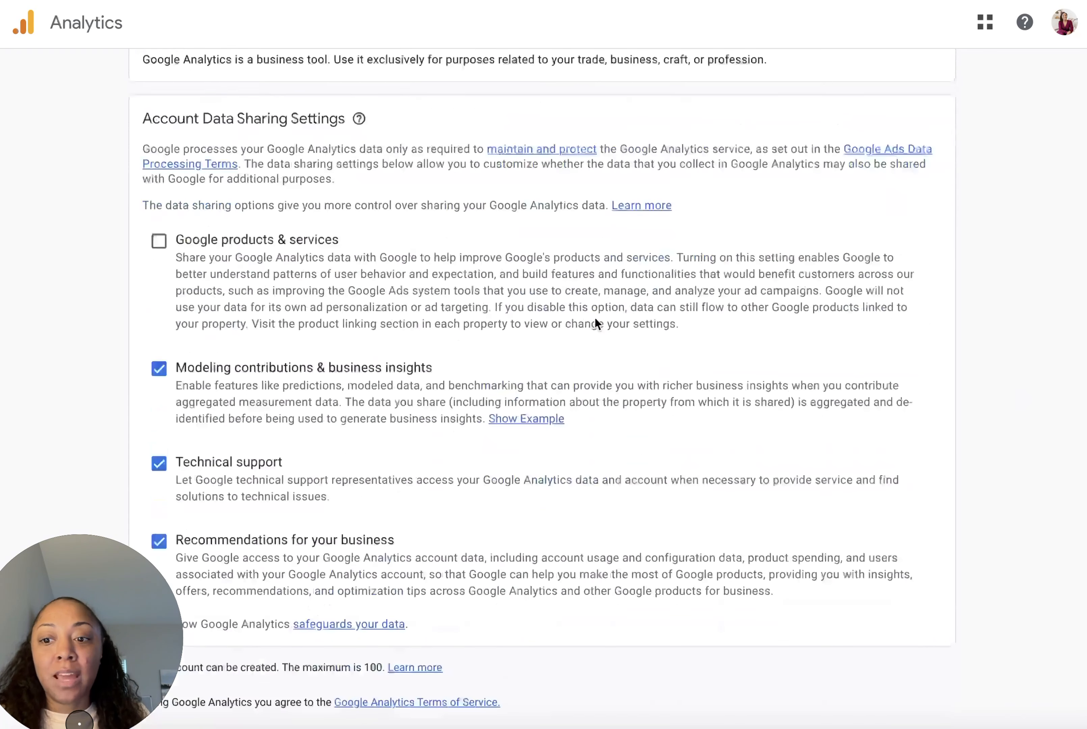
scroll(594, 318, down, 1)
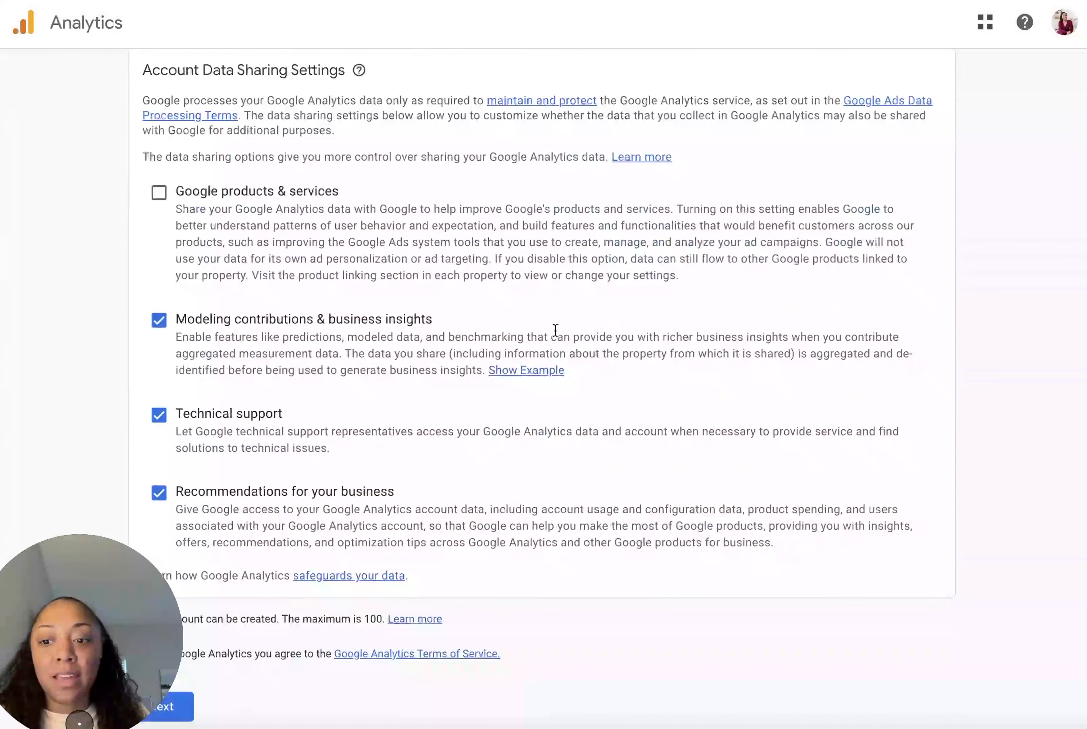
click(192, 708)
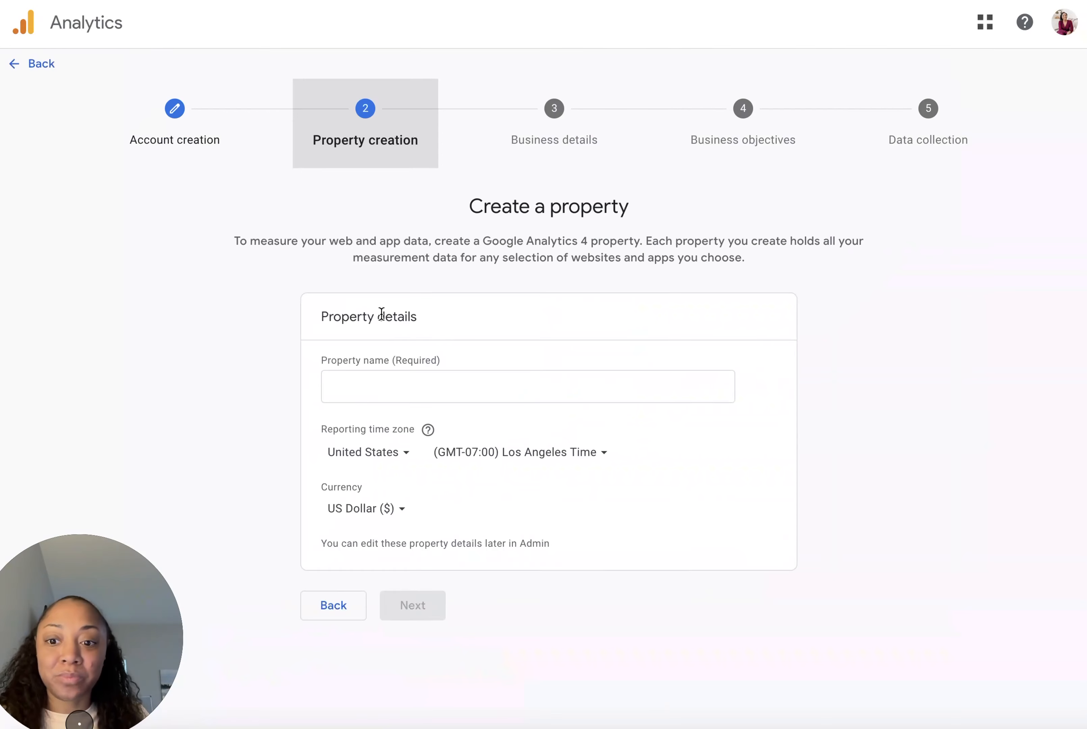
Step: Name the property Brand Name, set the reporting time zone to (GMT-04:00) New York Time, and continue
click(429, 397)
text(Brand Name)
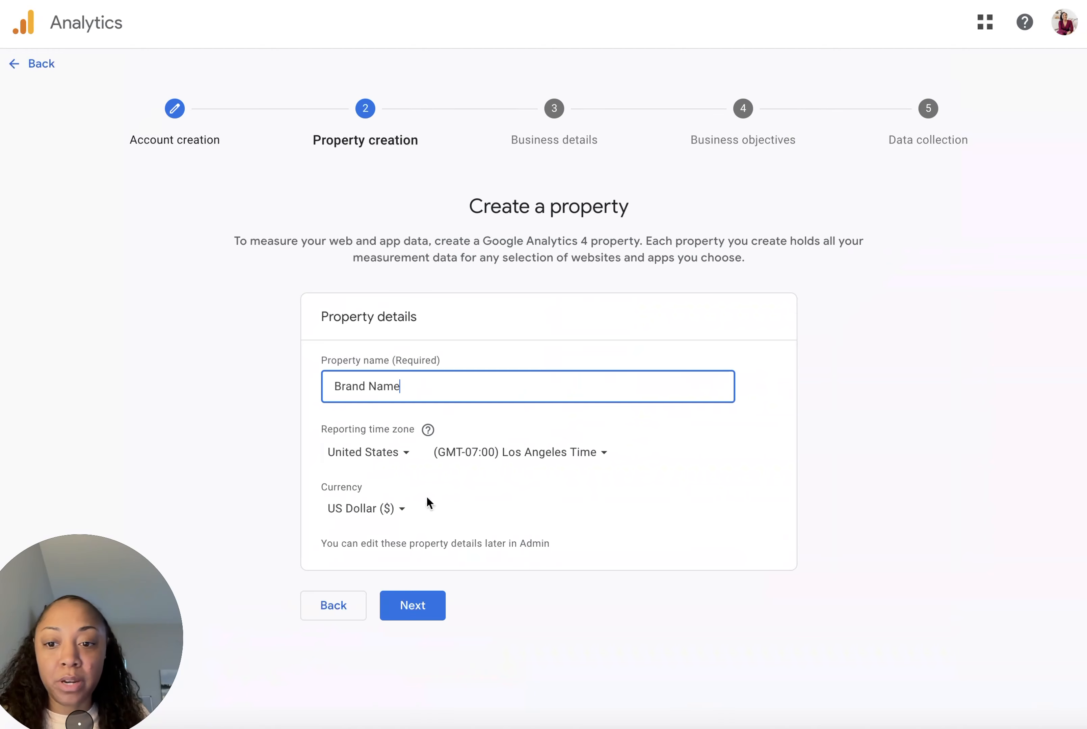
click(530, 461)
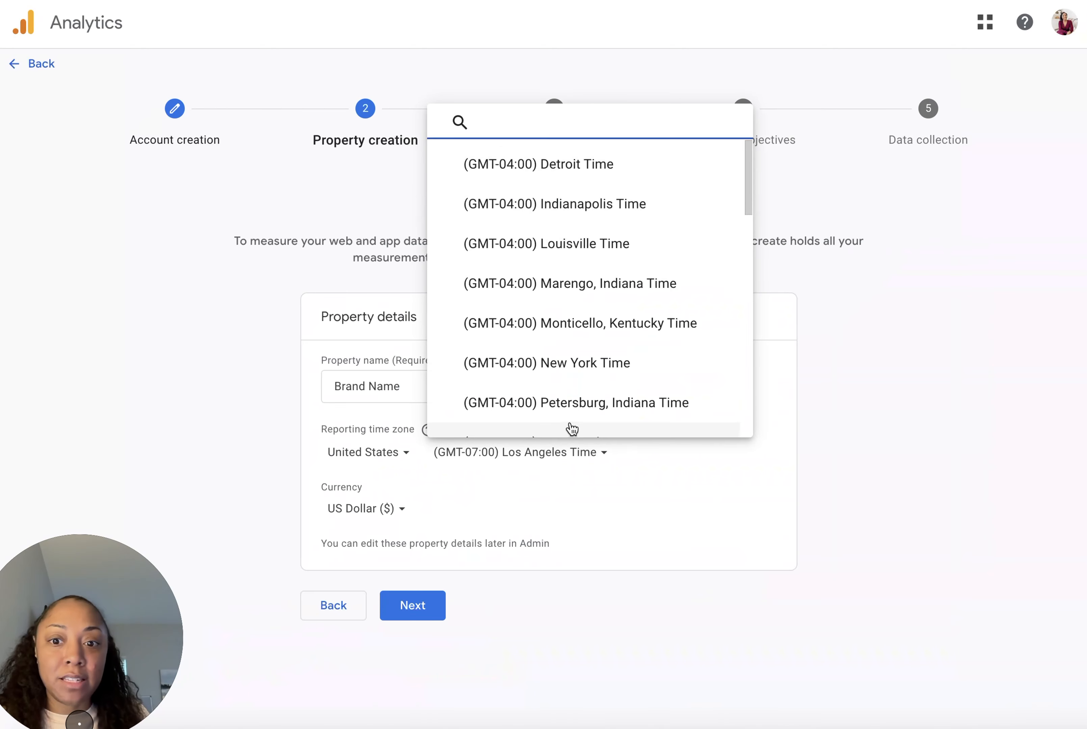
click(636, 354)
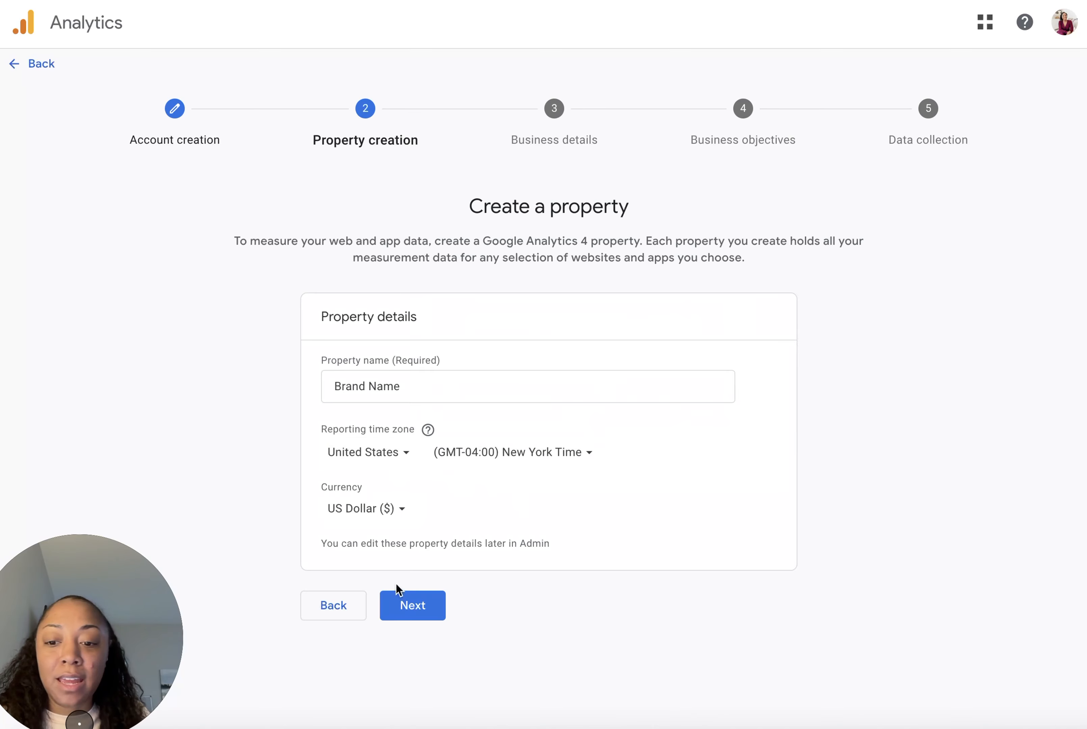
click(411, 610)
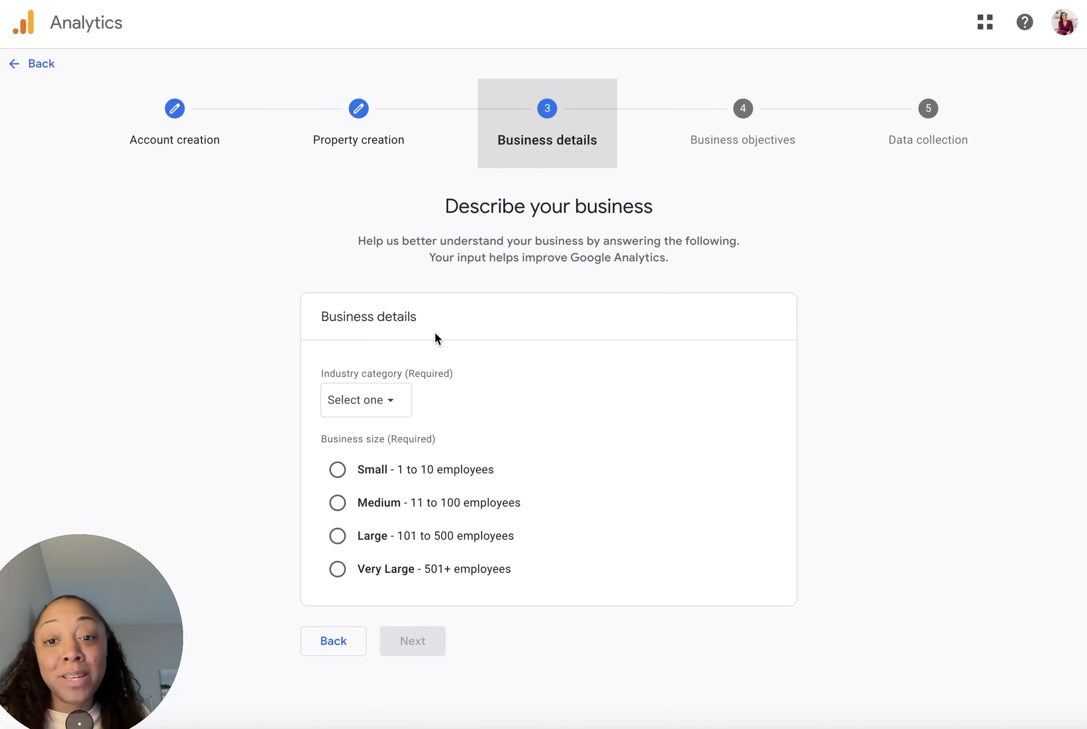
Step: Set the industry category to Beauty & Fitness and business size to Small, then continue
click(388, 402)
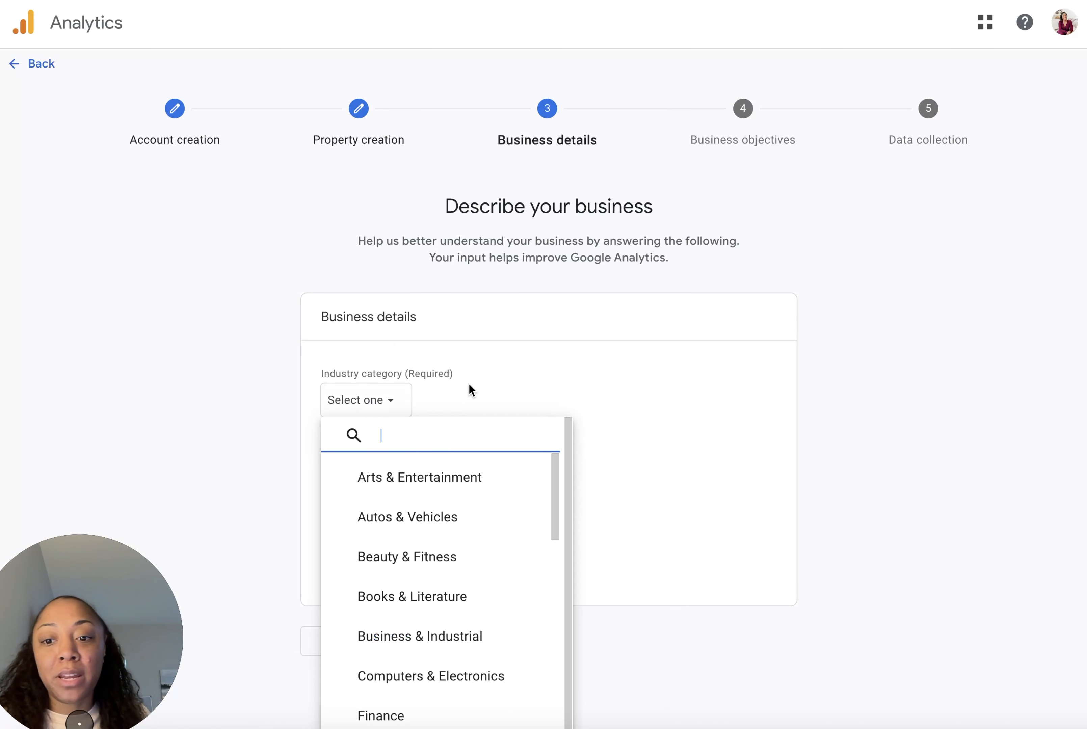
scroll(451, 575, down, 2)
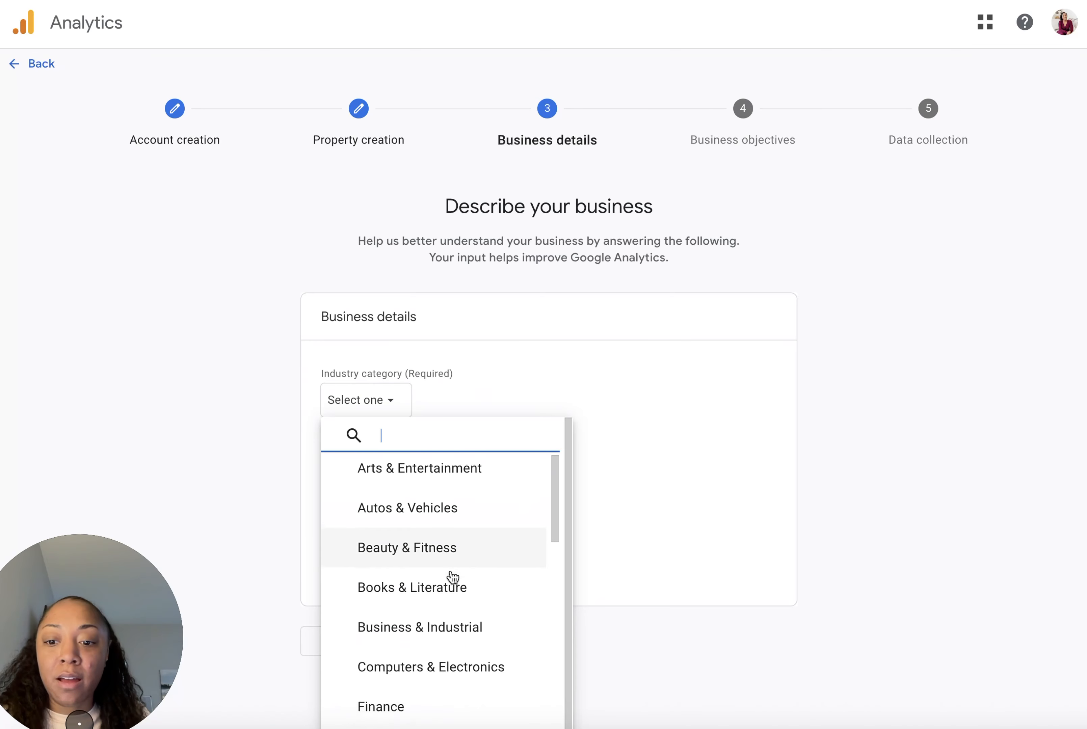
scroll(452, 571, up, 2)
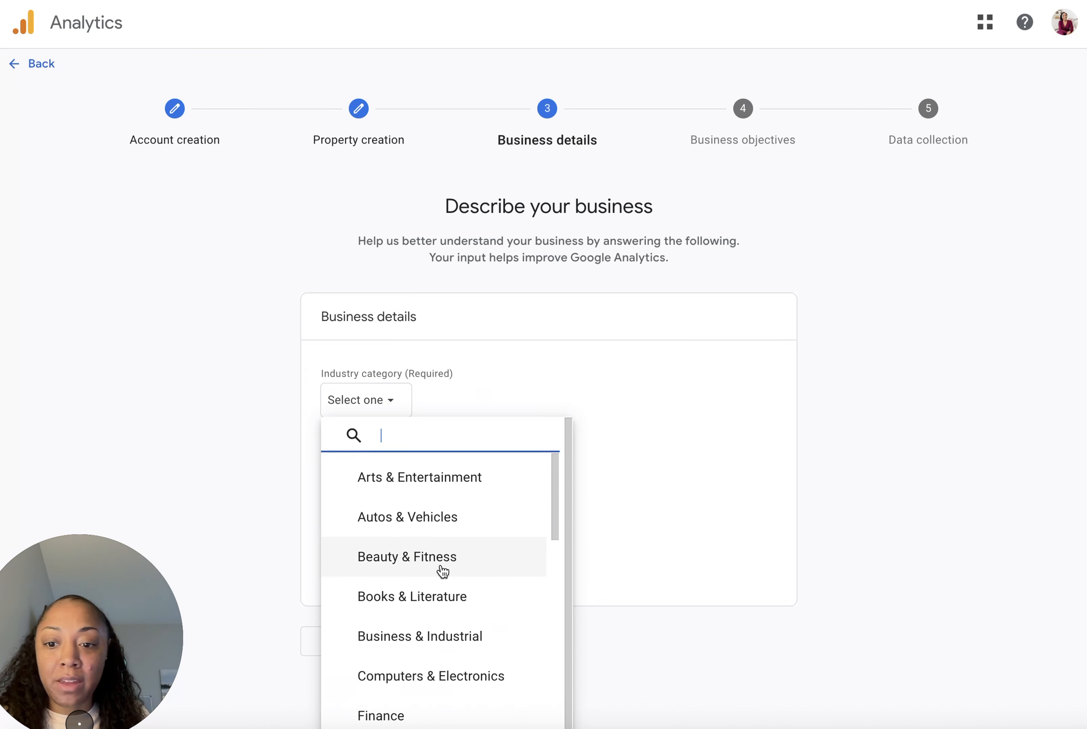
click(451, 570)
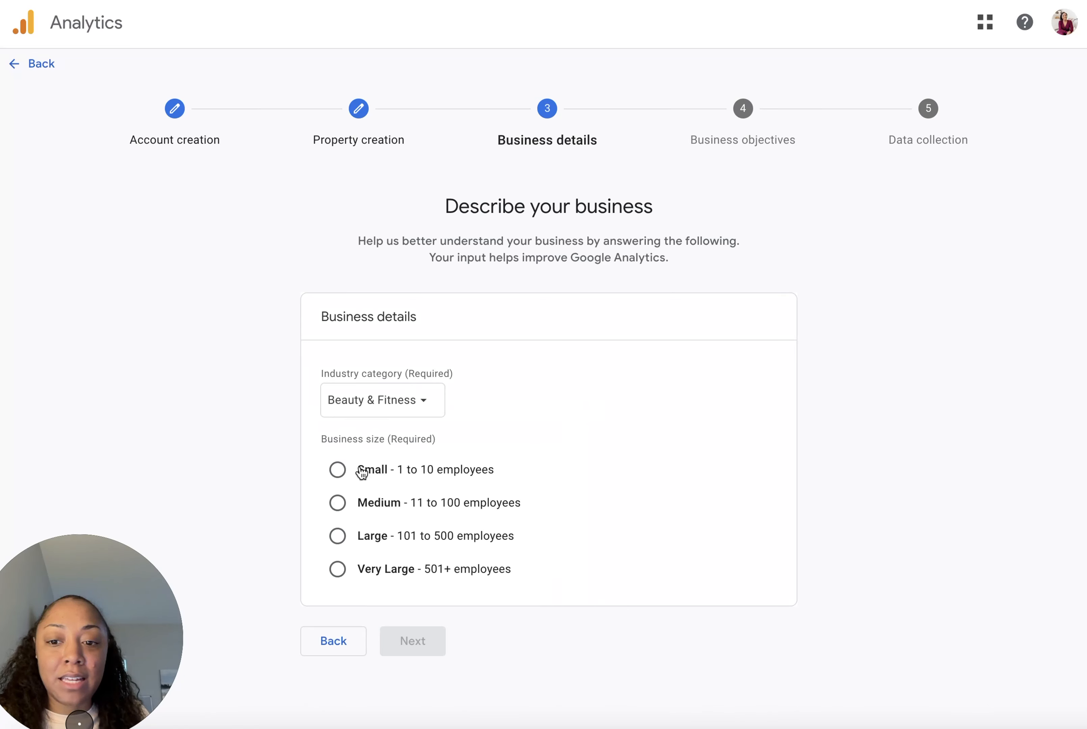
click(339, 473)
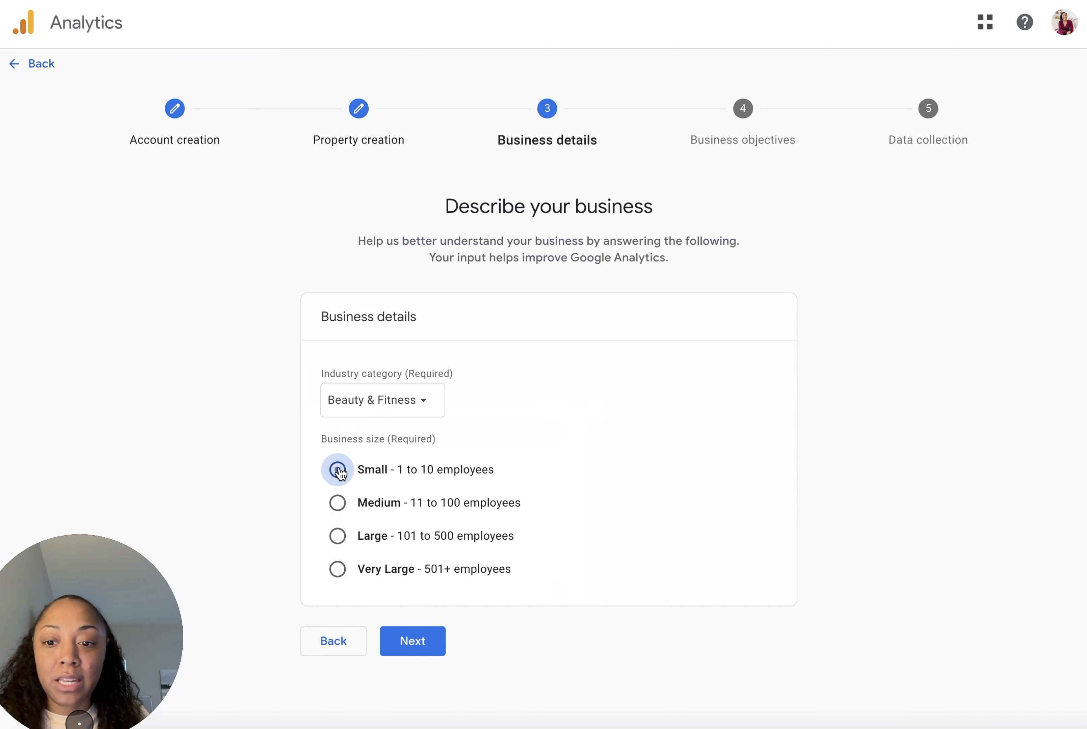
click(430, 645)
Step: Choose Generate leads and Drive sales as objectives, create the account, and accept the terms including the Data Processing Terms
scroll(433, 425, down, 1)
click(718, 291)
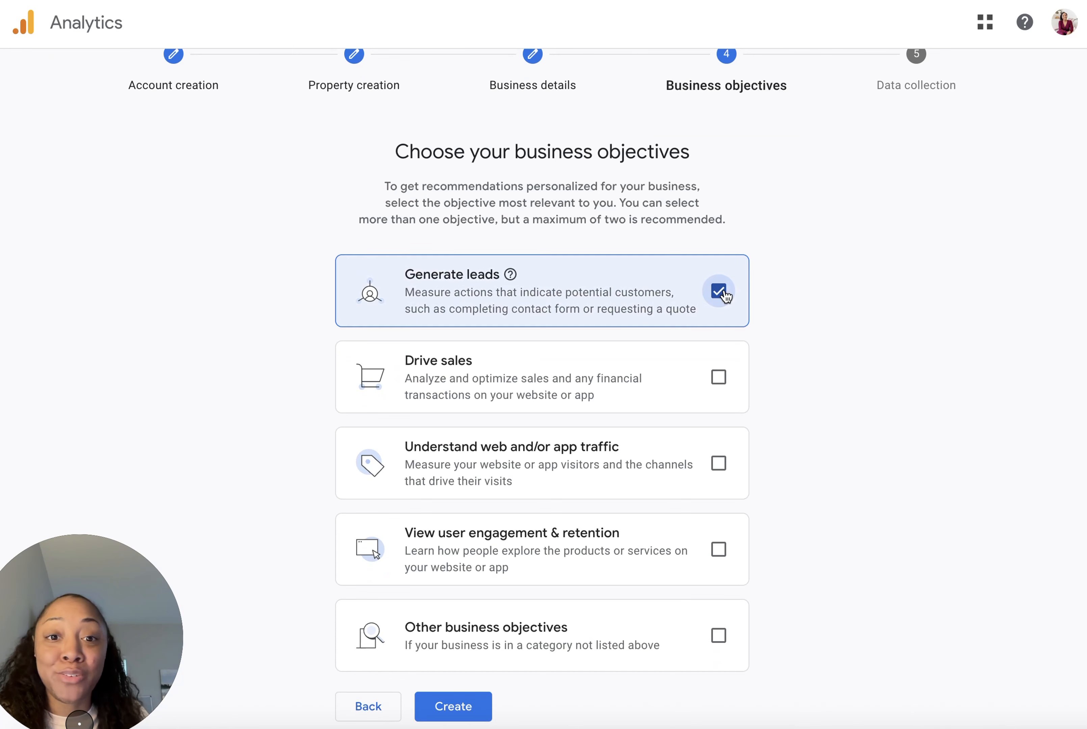
click(719, 377)
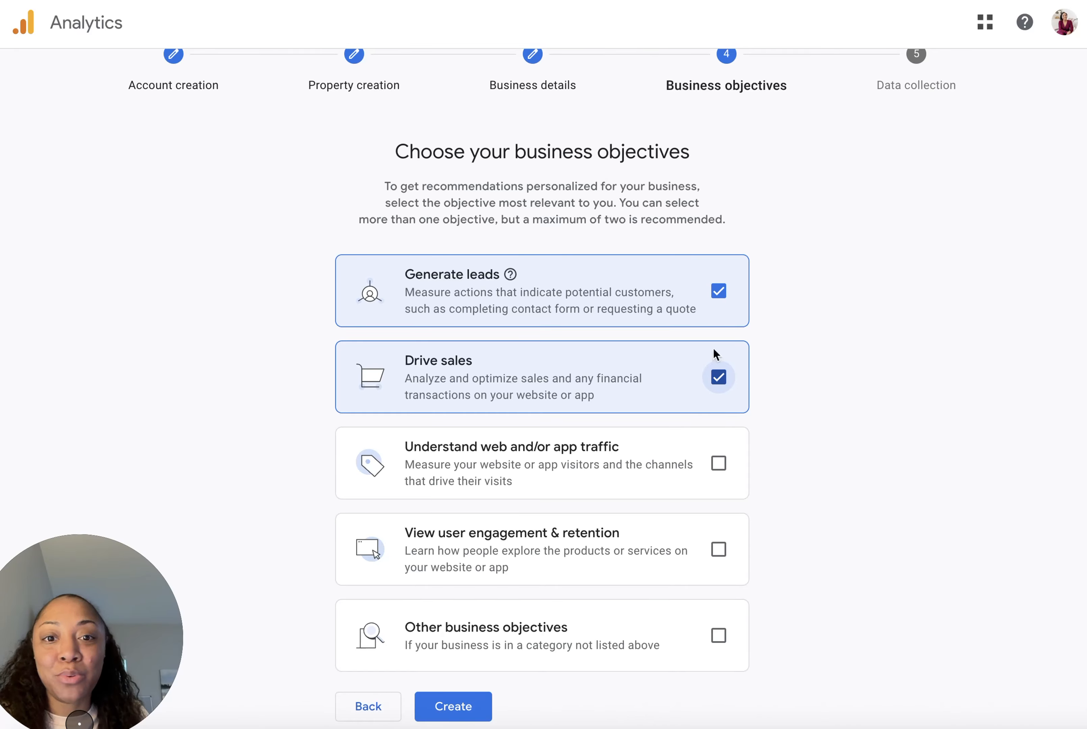
click(466, 708)
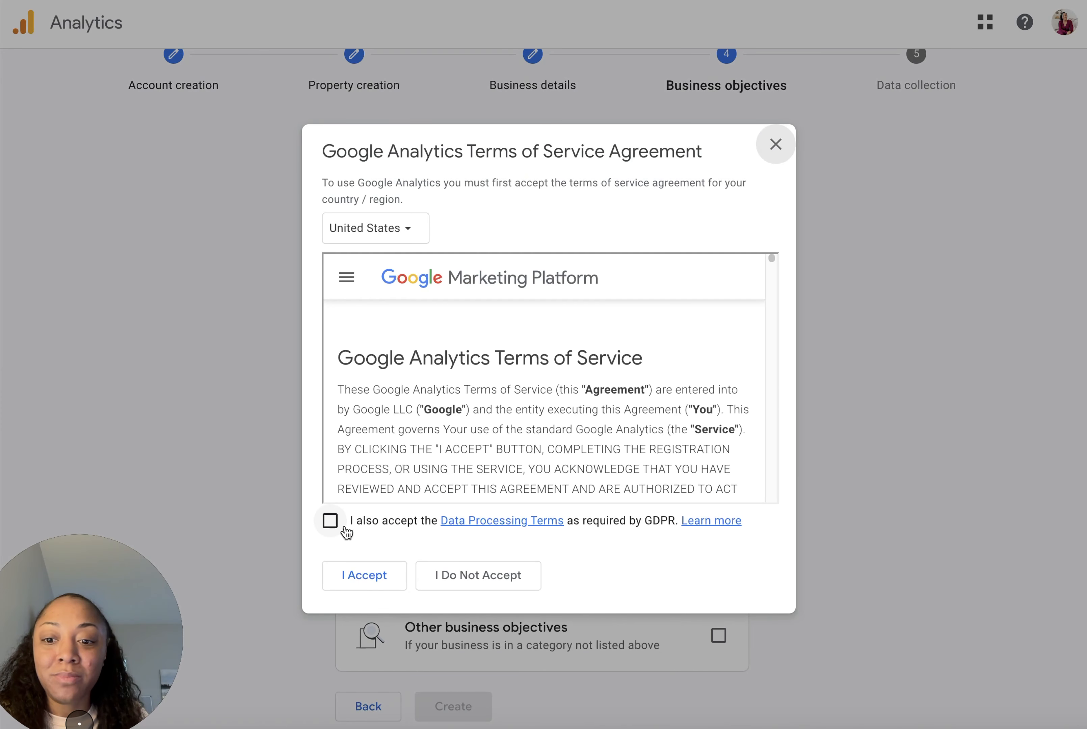
click(335, 523)
click(372, 575)
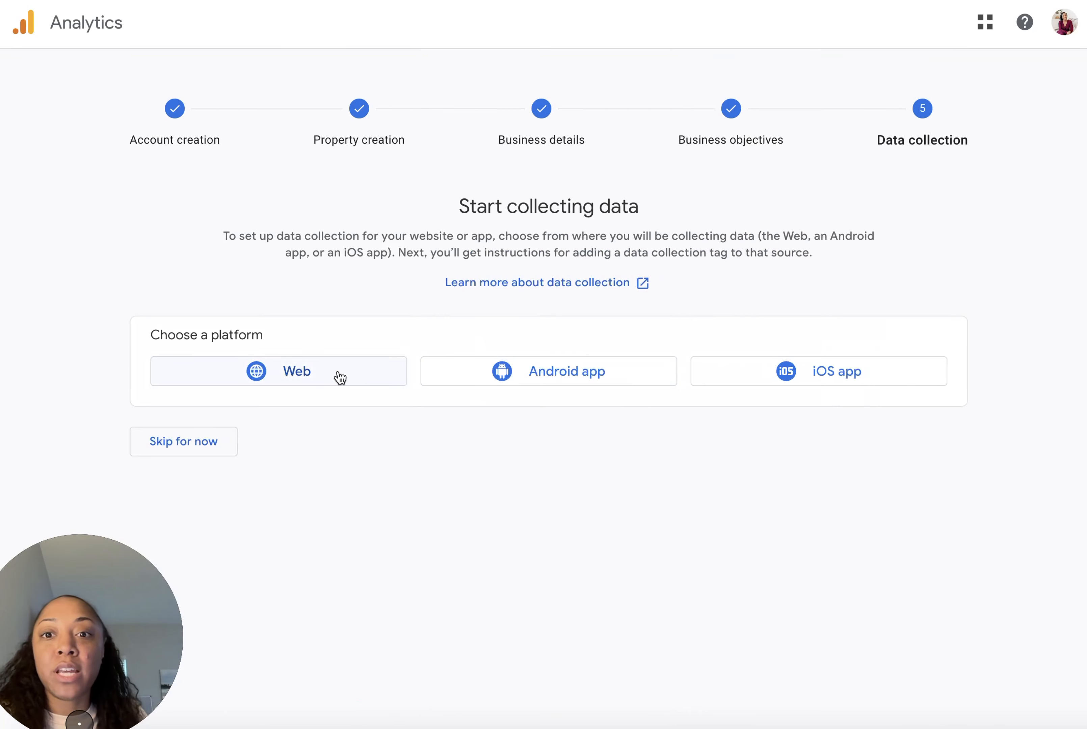
click(303, 377)
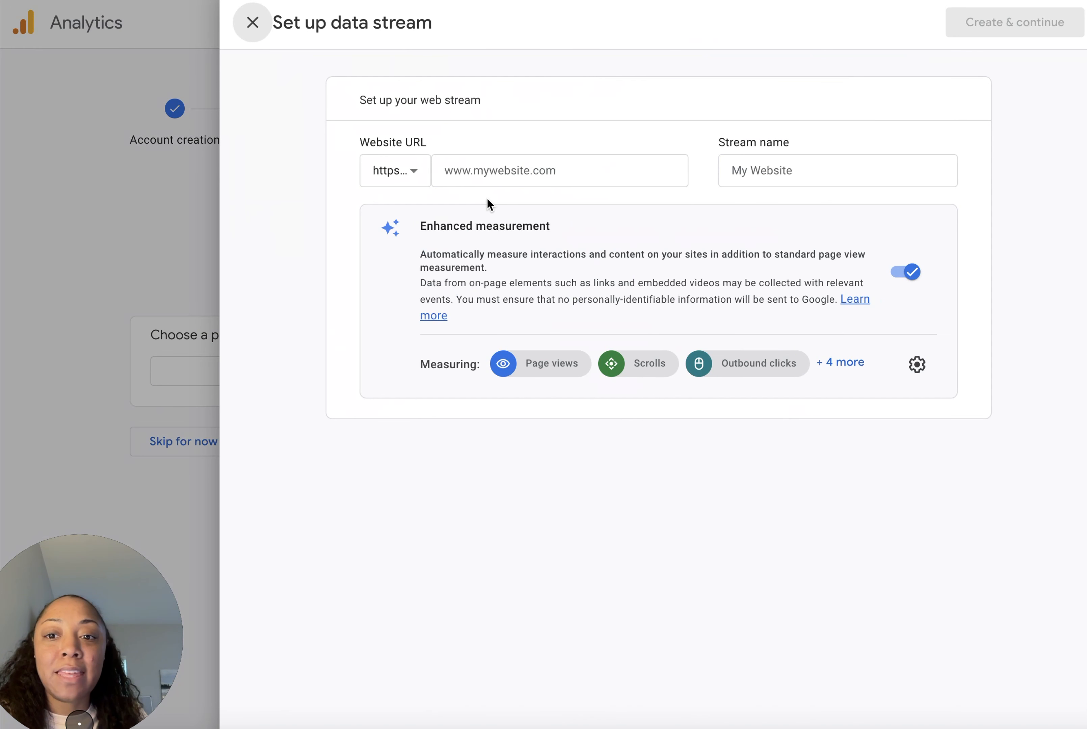
click(521, 175)
text(ww)
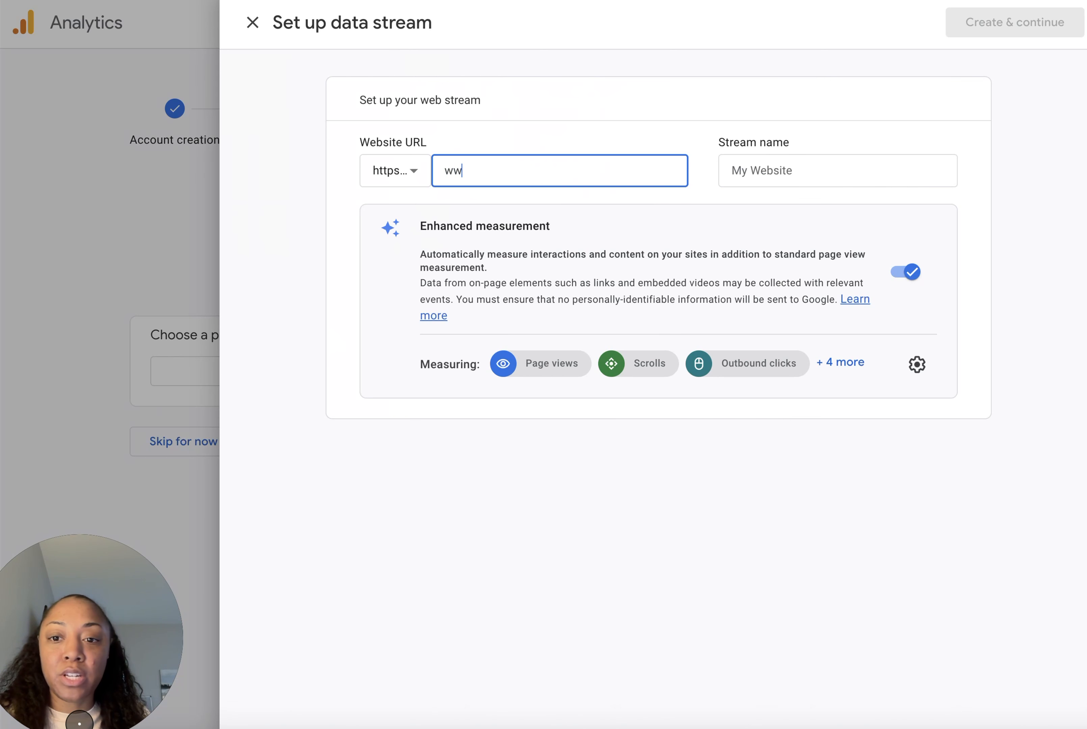
text(w.test.com)
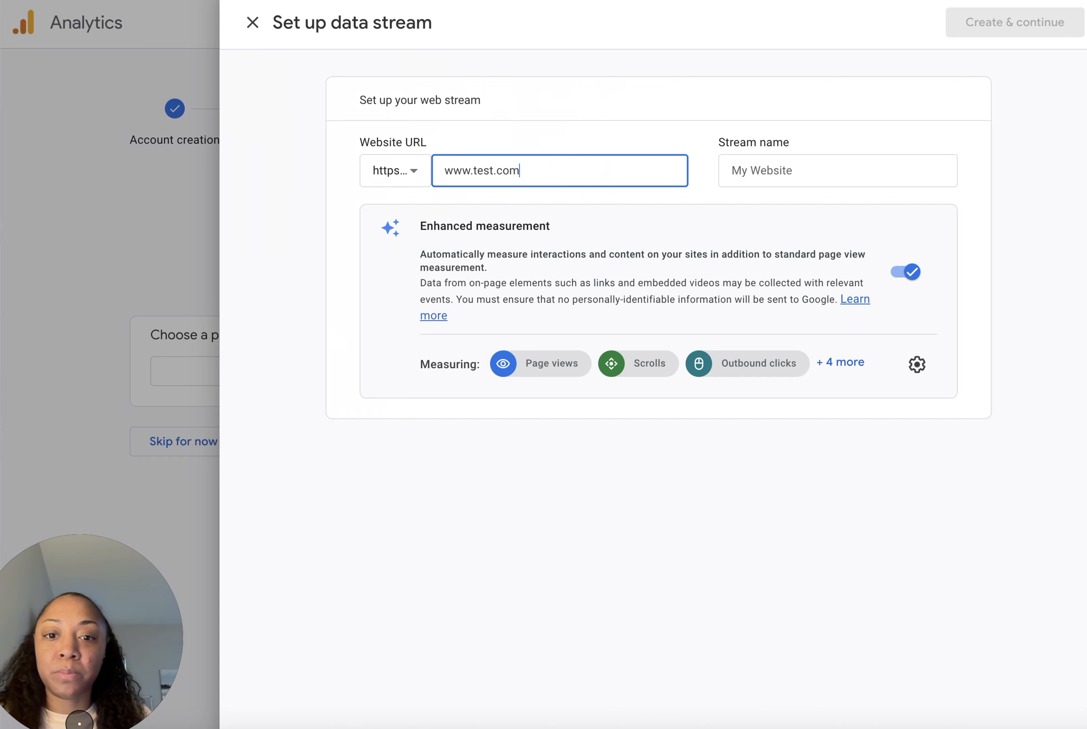
click(783, 179)
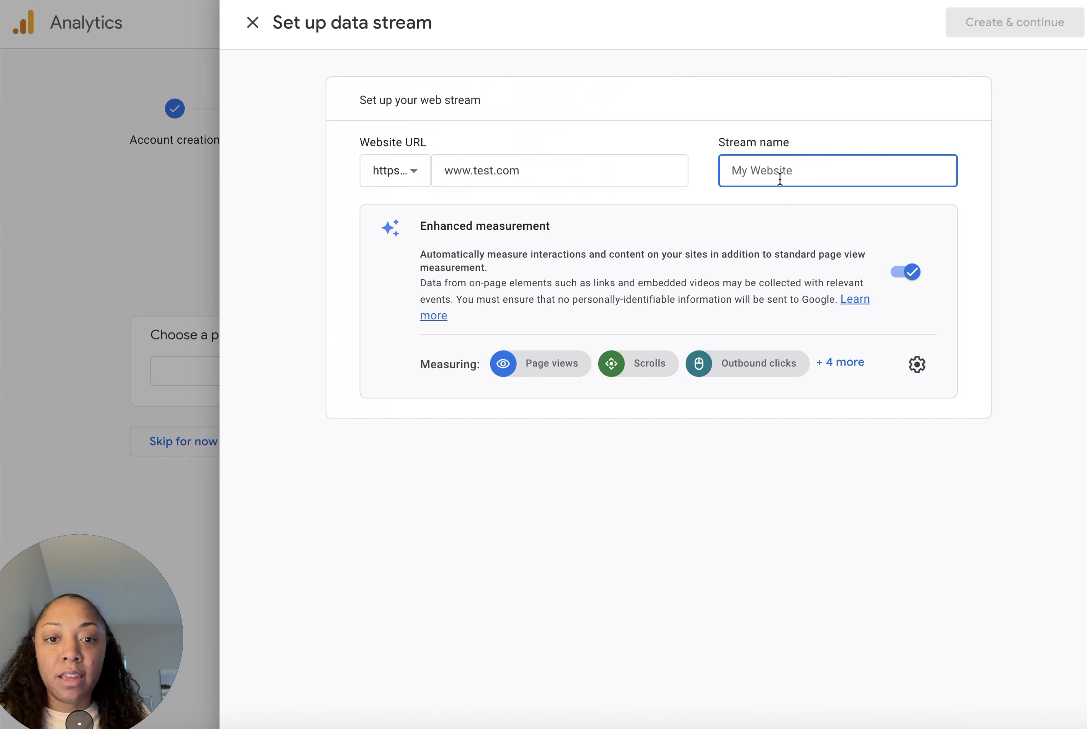
key(ctrl+v)
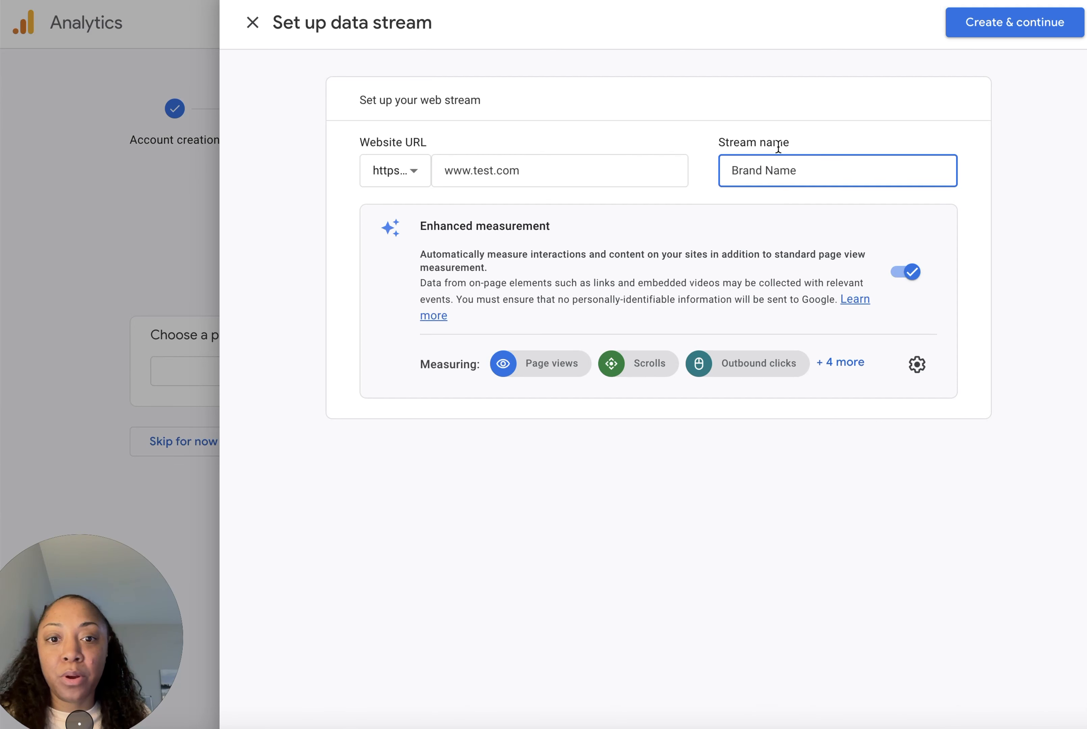
text(Website)
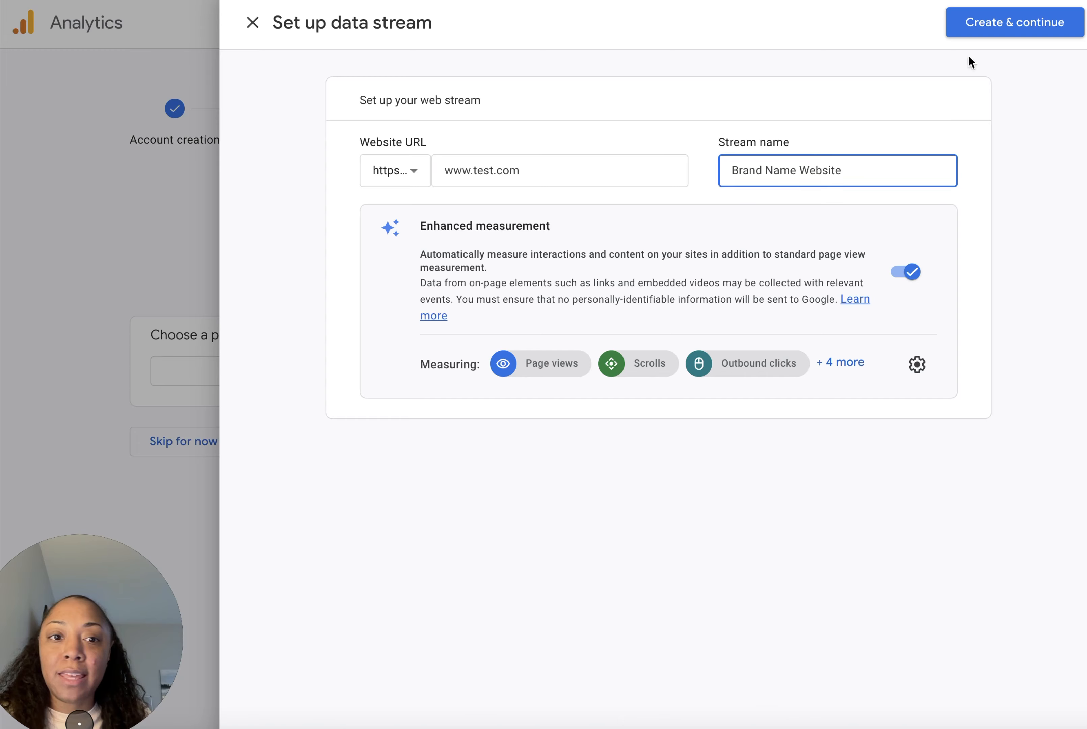
click(997, 32)
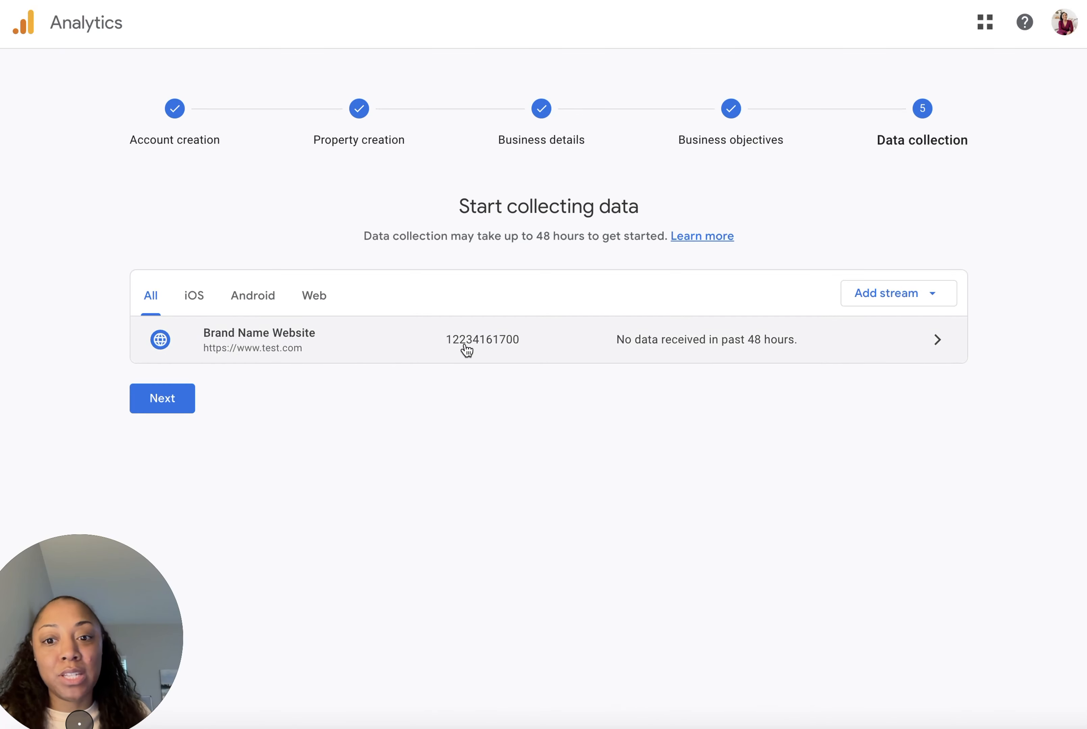
Step: Open the web stream's details and copy its measurement ID
click(377, 347)
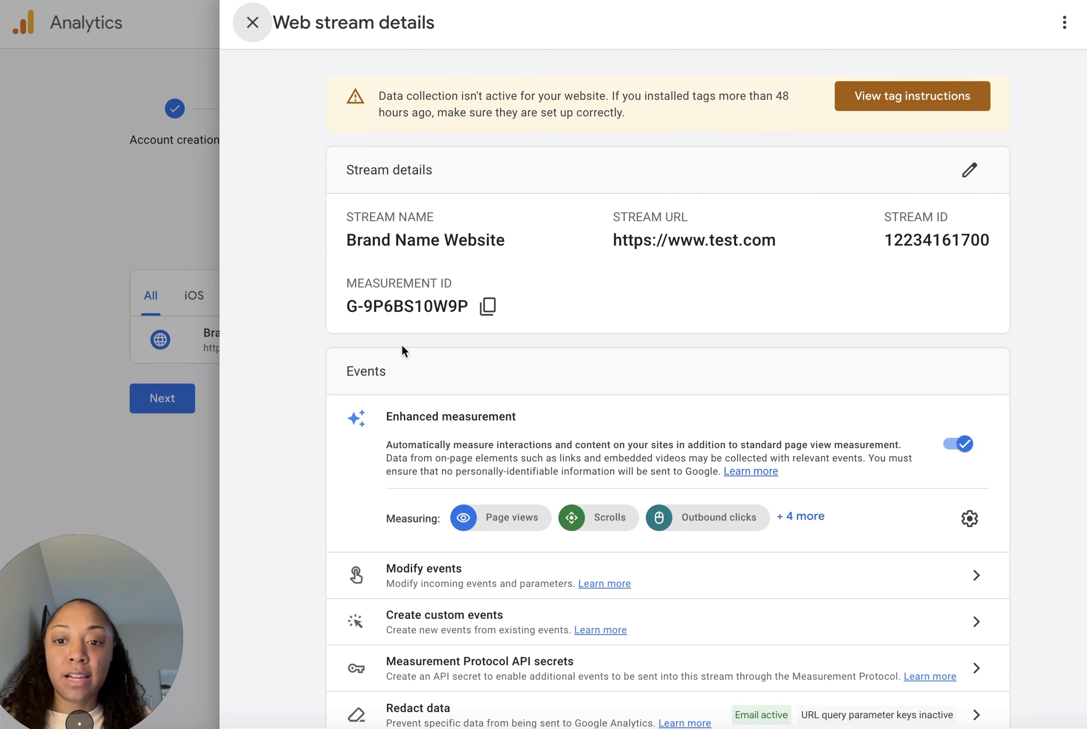
click(487, 307)
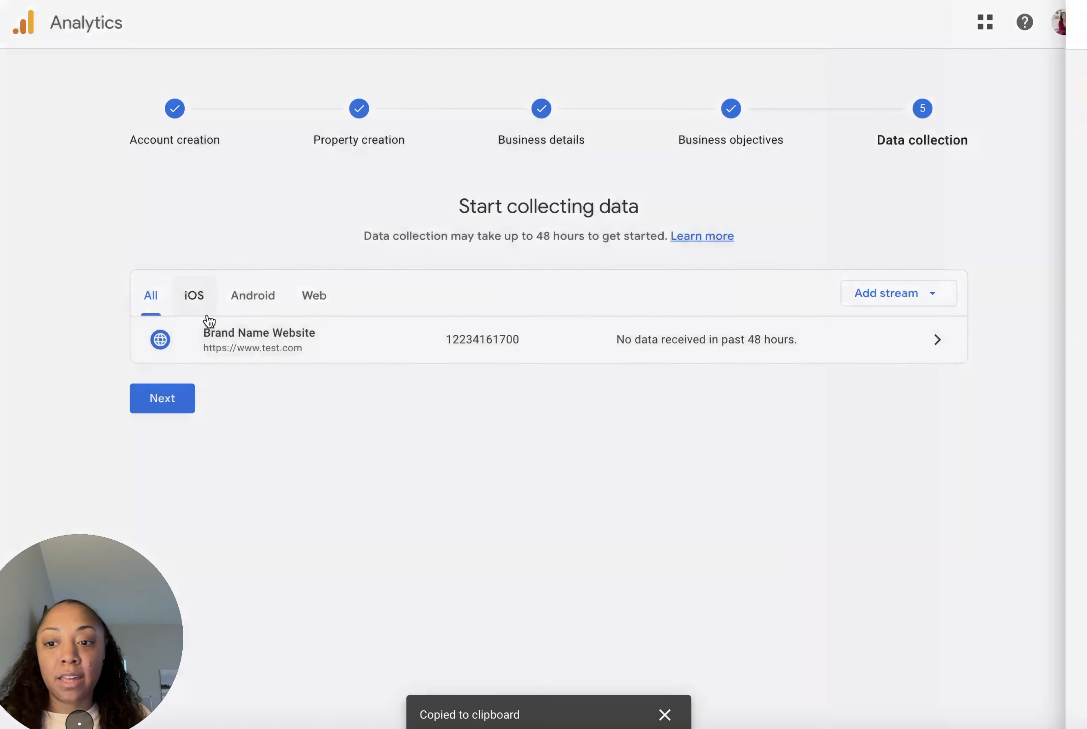
click(181, 283)
Step: Finish the data collection setup and continue to the property's Home page
click(184, 402)
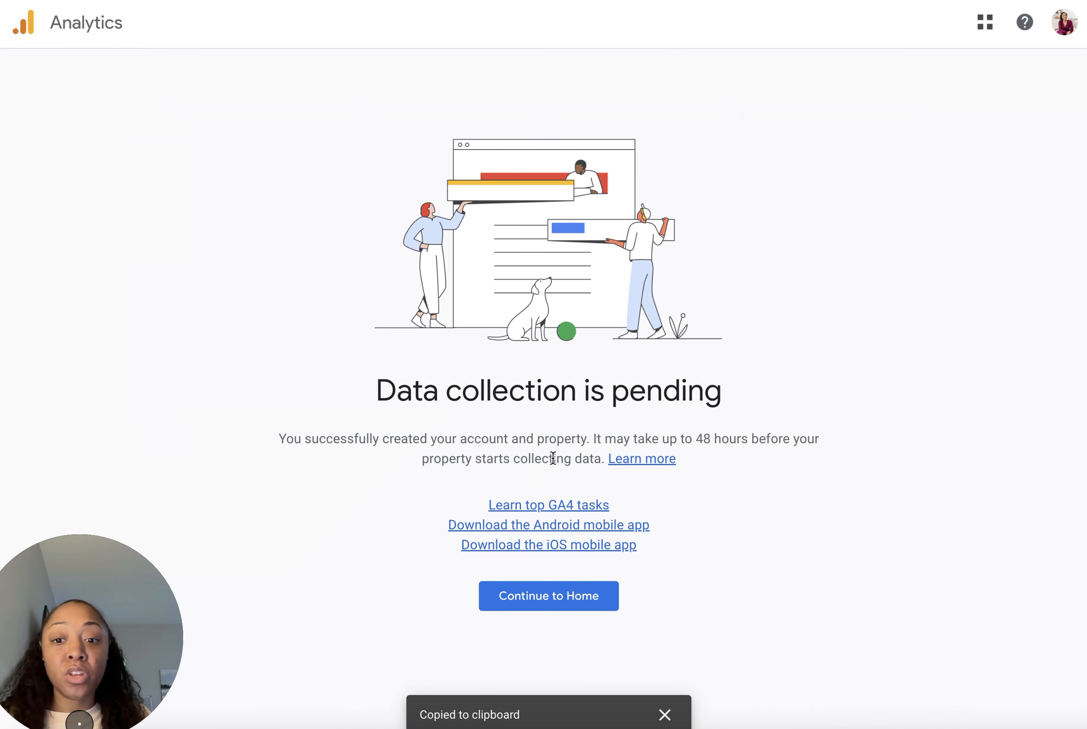
click(564, 603)
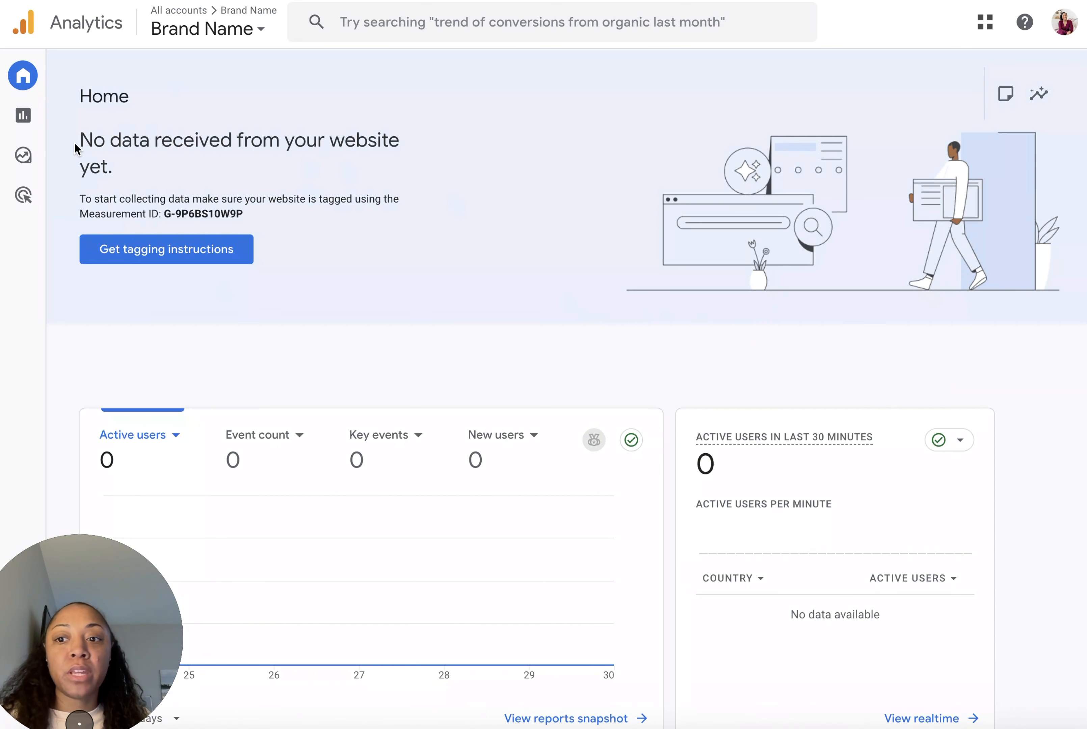
drag(75, 149, 284, 211)
click(283, 212)
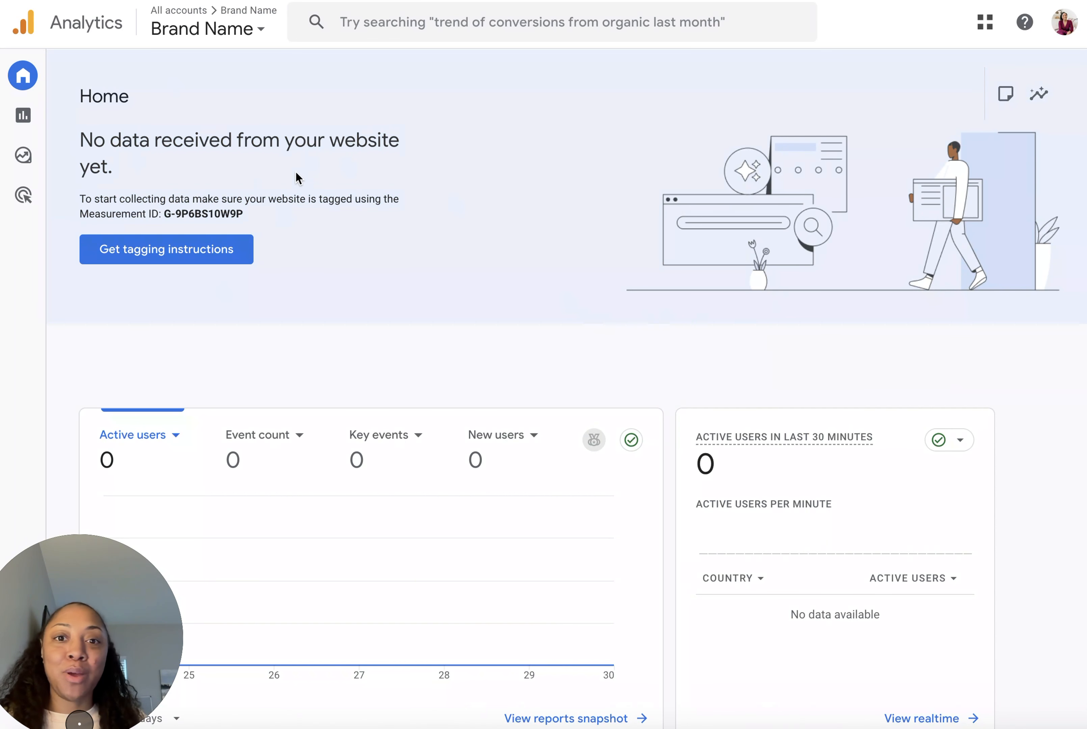